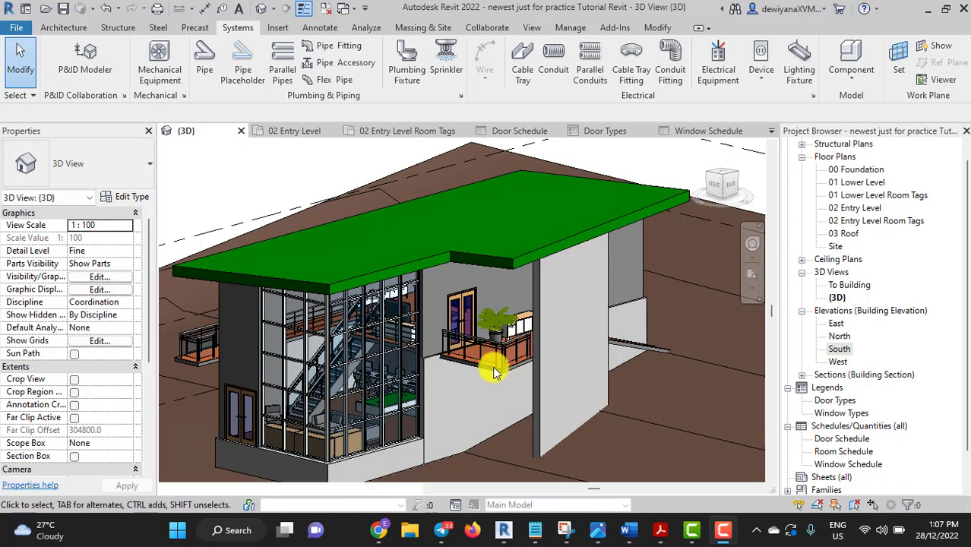
Orbit the model around the house, trying roof and terrain selections before clearing them.
{"action": "mouse_move", "coordinate": [531, 393]}
{"action": "middle_mouse_down", "text": "shift"}
{"action": "mouse_move", "coordinate": [570, 395]}
{"action": "mouse_move", "coordinate": [567, 402]}
{"action": "middle_mouse_up", "text": "shift"}
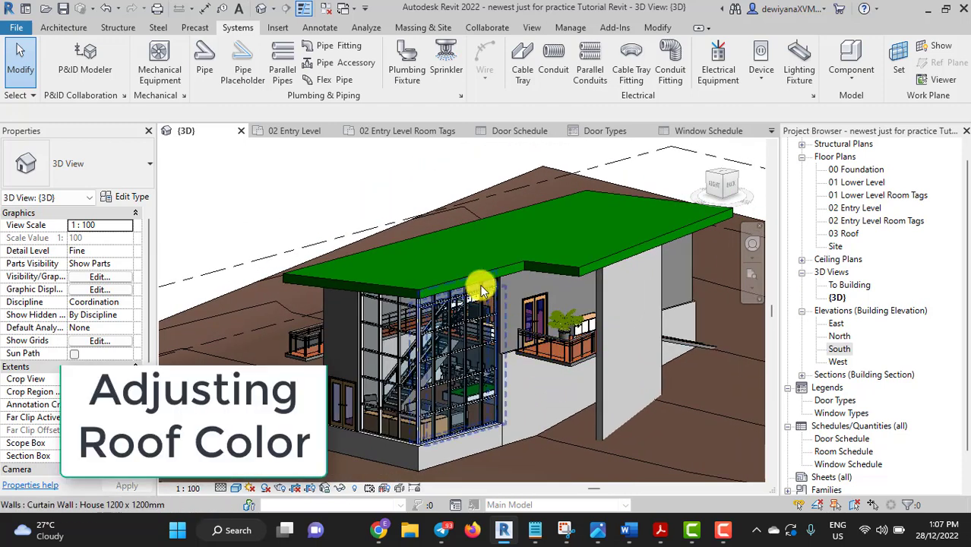
{"action": "mouse_move", "coordinate": [517, 263]}
{"action": "middle_mouse_down", "text": "shift"}
{"action": "mouse_move", "coordinate": [579, 357]}
{"action": "mouse_move", "coordinate": [455, 336]}
{"action": "mouse_move", "coordinate": [531, 275]}
{"action": "middle_mouse_up", "text": "shift"}
{"action": "left_click", "coordinate": [536, 269]}
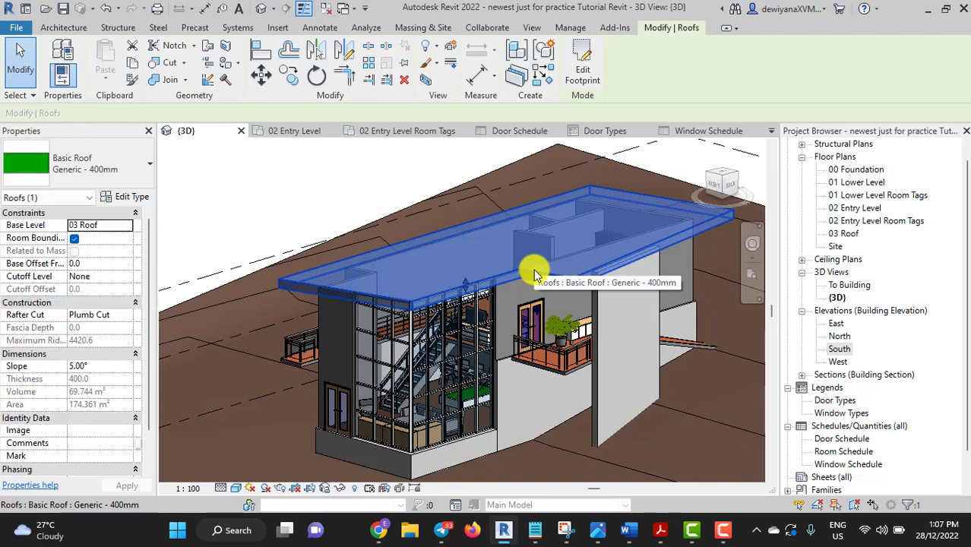
{"action": "left_click", "coordinate": [234, 347]}
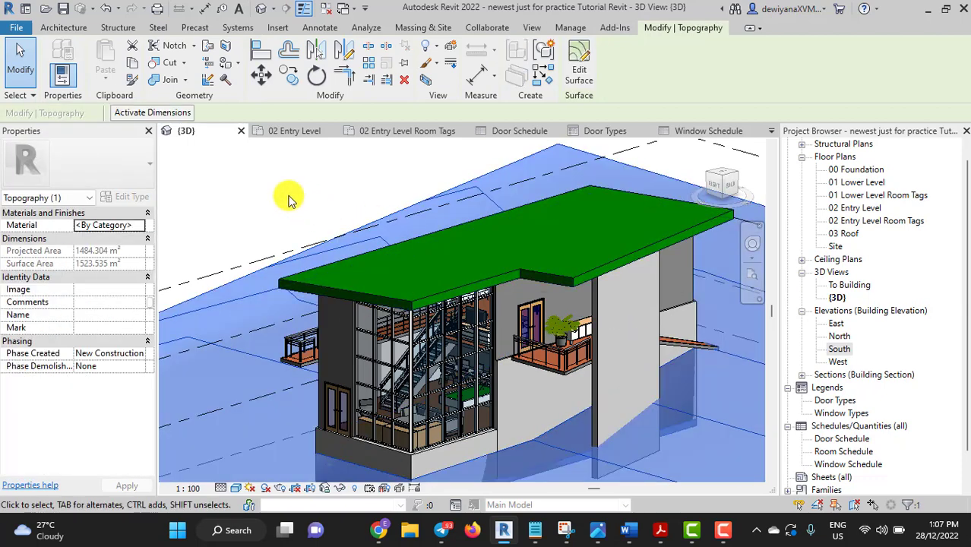
{"action": "key", "text": "Escape"}
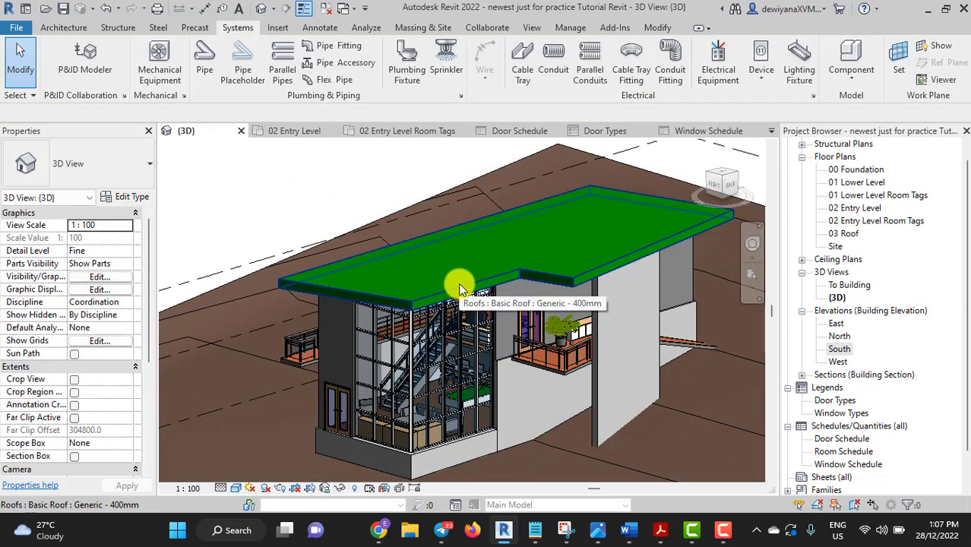
{"action": "middle_click_drag", "start_coordinate": [376, 309], "coordinate": [404, 282], "text": "shift"}
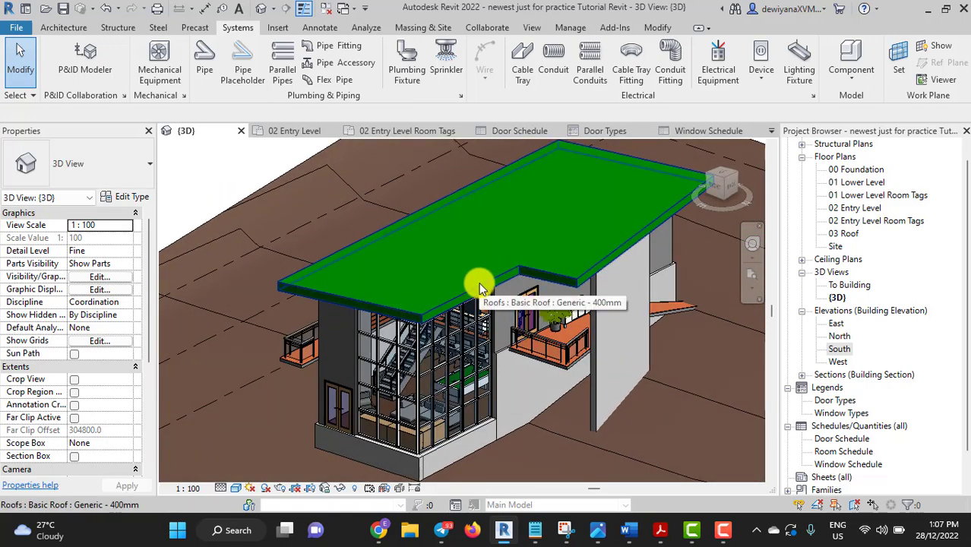
Select the roof and open Type Properties for its Generic - 400mm type.
{"action": "left_click", "coordinate": [417, 275]}
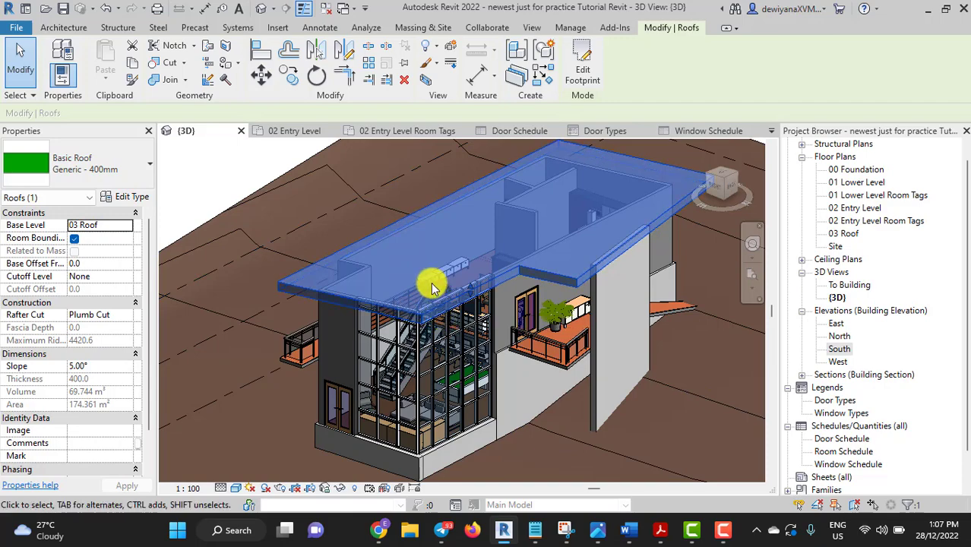
{"action": "scroll", "coordinate": [431, 285], "scroll_direction": "up", "scroll_amount": 2}
{"action": "scroll", "coordinate": [432, 285], "scroll_direction": "down", "scroll_amount": 2}
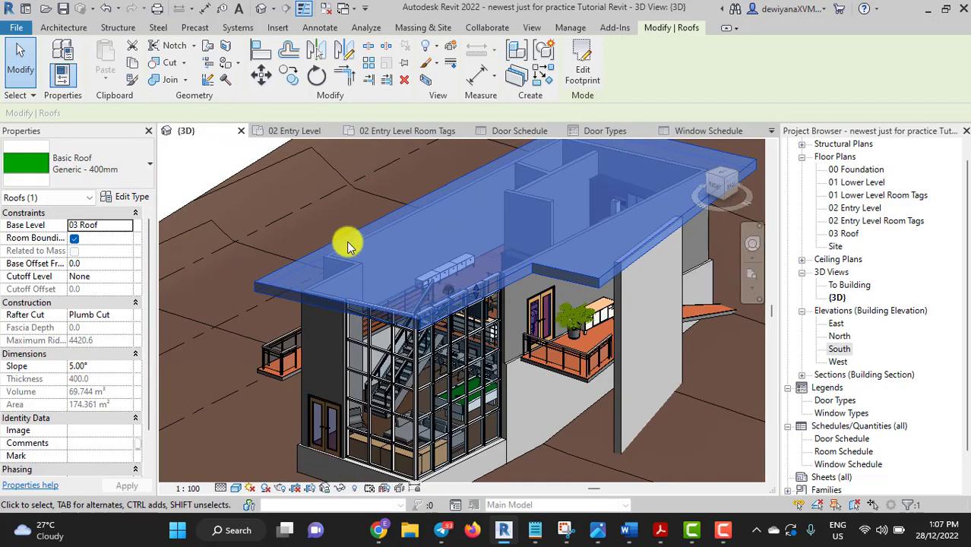
{"action": "left_click", "coordinate": [128, 199]}
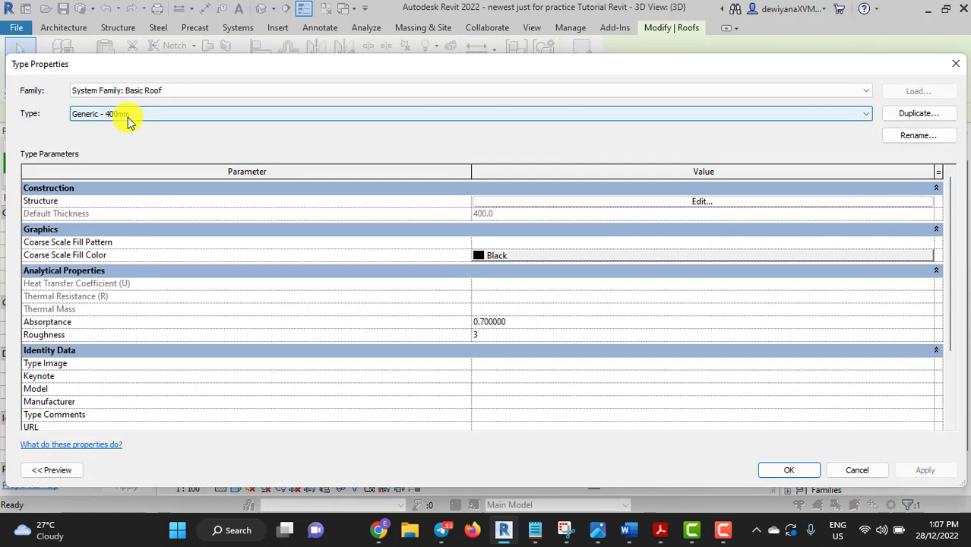
Duplicate the roof type under the name 'Generic - 285 mm 2'.
{"action": "left_click", "coordinate": [918, 114]}
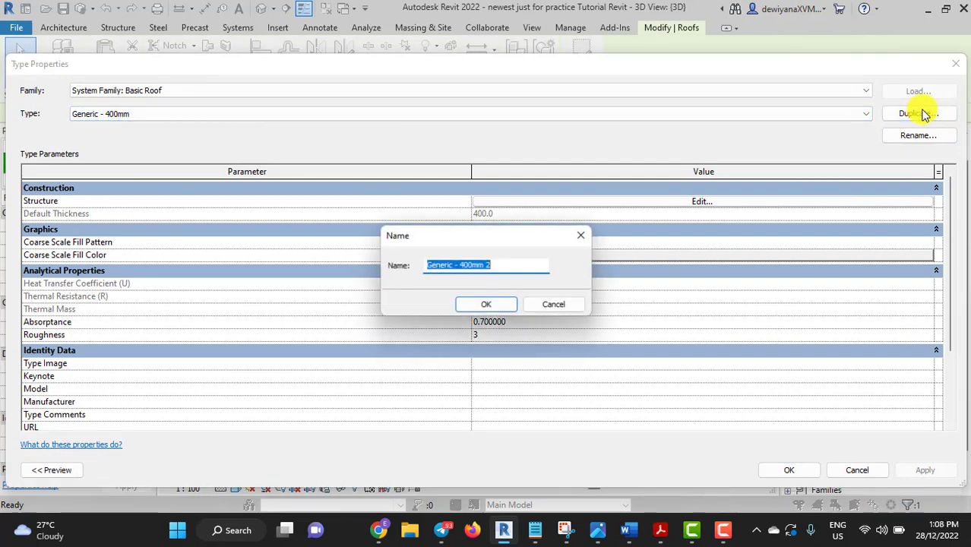
{"action": "left_click", "coordinate": [473, 265]}
{"action": "type", "text": "285"}
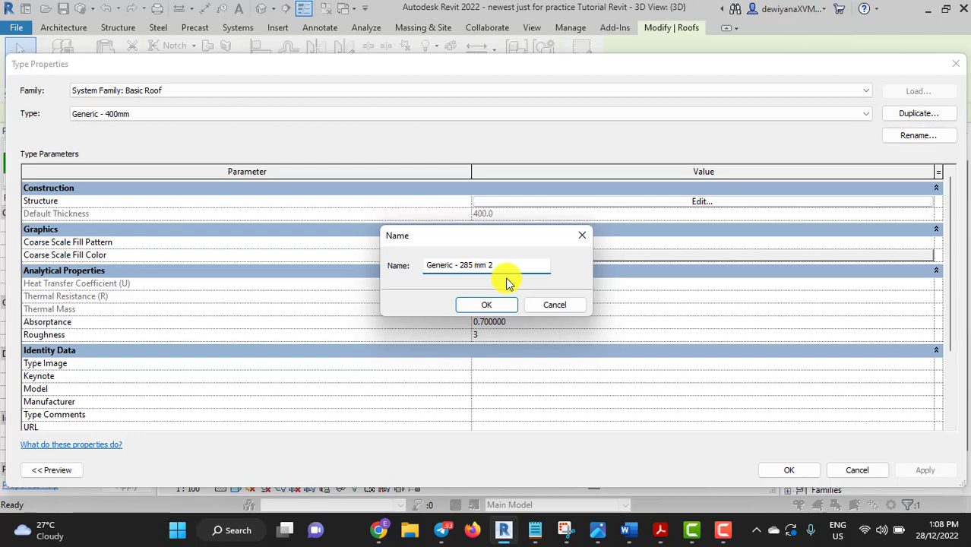
{"action": "left_click", "coordinate": [466, 304]}
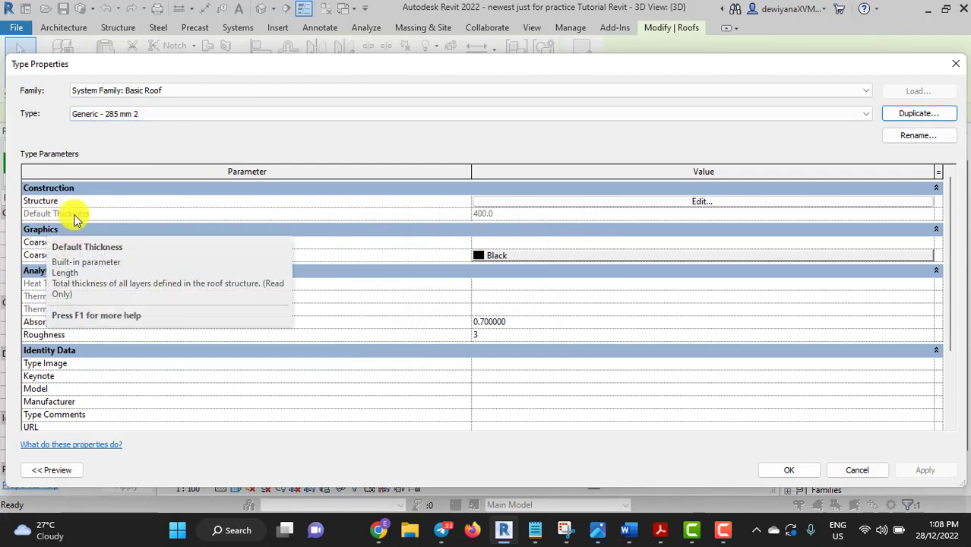
Set the Structure [1] layer thickness to 285 and confirm the layer structure.
{"action": "left_click", "coordinate": [697, 203]}
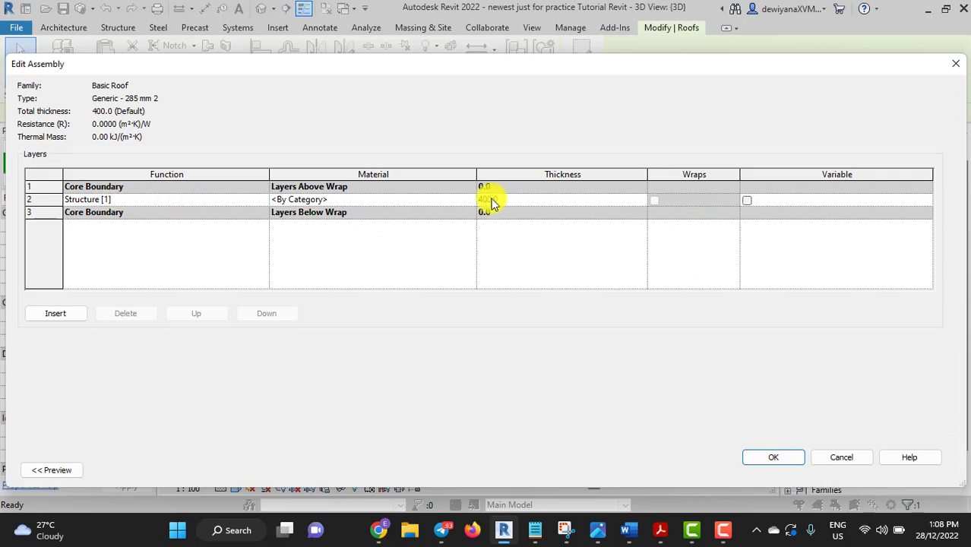
{"action": "left_click_drag", "start_coordinate": [488, 197], "coordinate": [460, 197]}
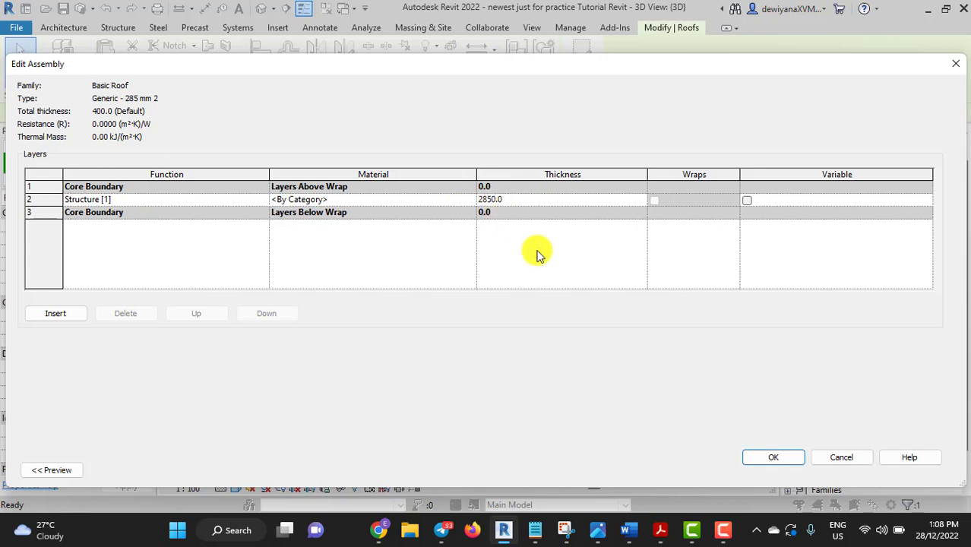
{"action": "left_click", "coordinate": [775, 456]}
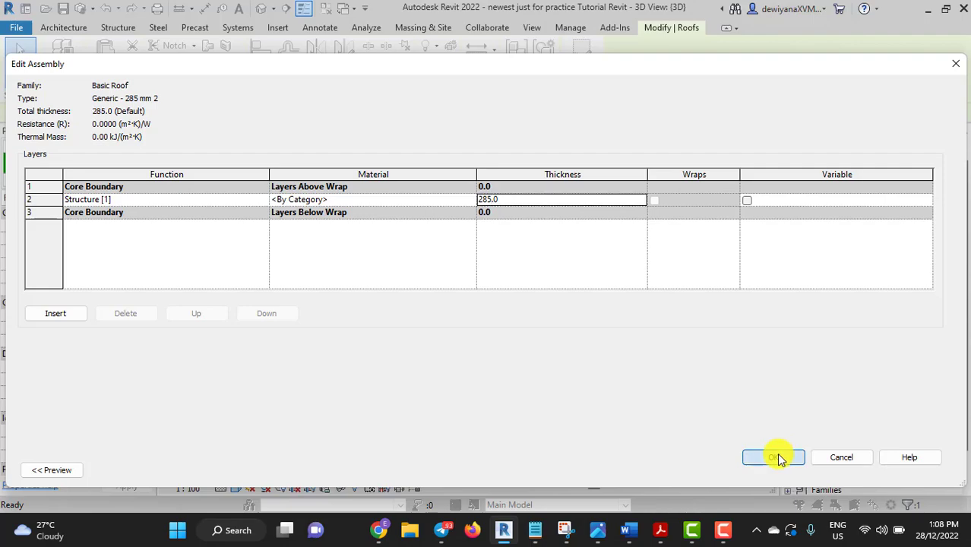
{"action": "left_click", "coordinate": [781, 472]}
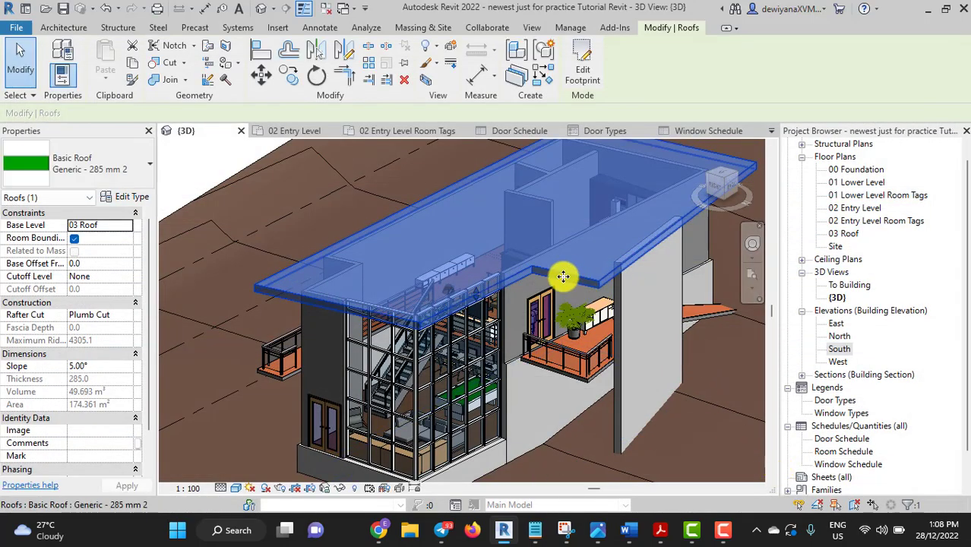
{"action": "left_click", "coordinate": [339, 254]}
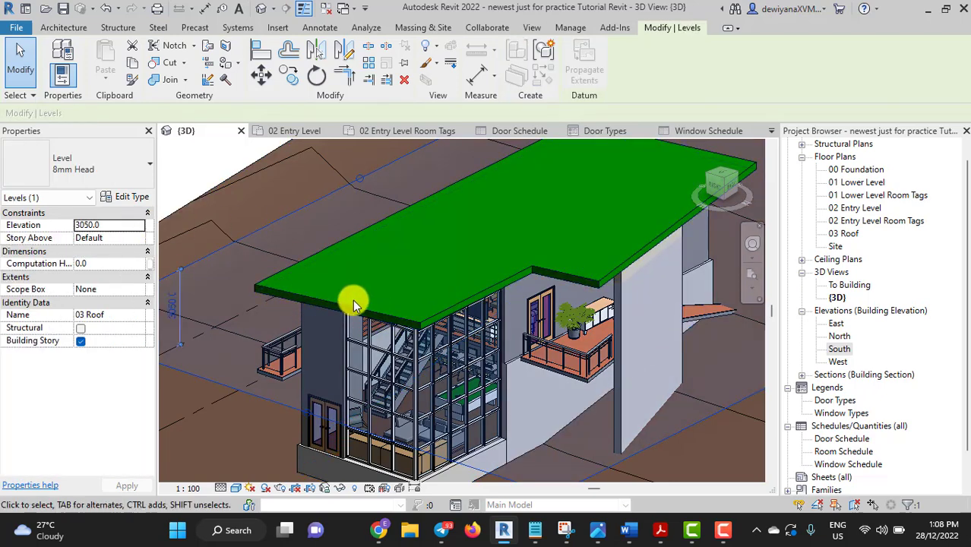
{"action": "key", "text": "Escape"}
{"action": "left_click", "coordinate": [351, 305]}
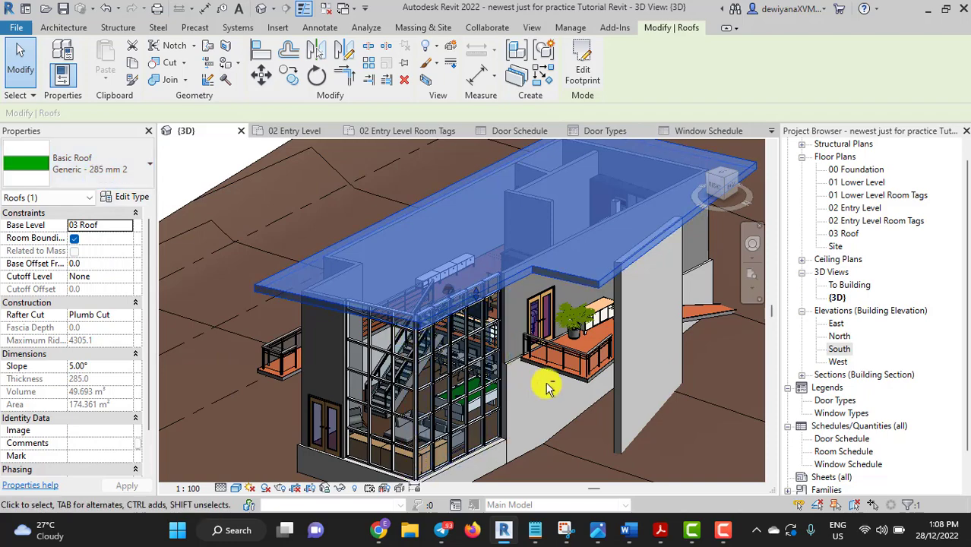
{"action": "middle_click_drag", "start_coordinate": [549, 388], "coordinate": [567, 396], "text": "shift"}
{"action": "key", "text": "Escape"}
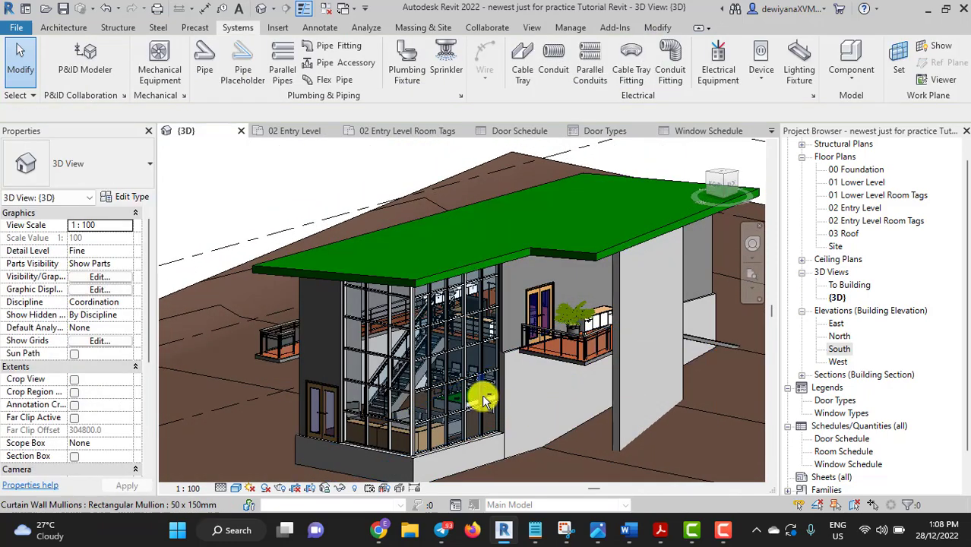
{"action": "mouse_move", "coordinate": [481, 396]}
{"action": "middle_mouse_down", "text": "shift"}
{"action": "mouse_move", "coordinate": [511, 397]}
{"action": "mouse_move", "coordinate": [465, 402]}
{"action": "middle_mouse_up", "text": "shift"}
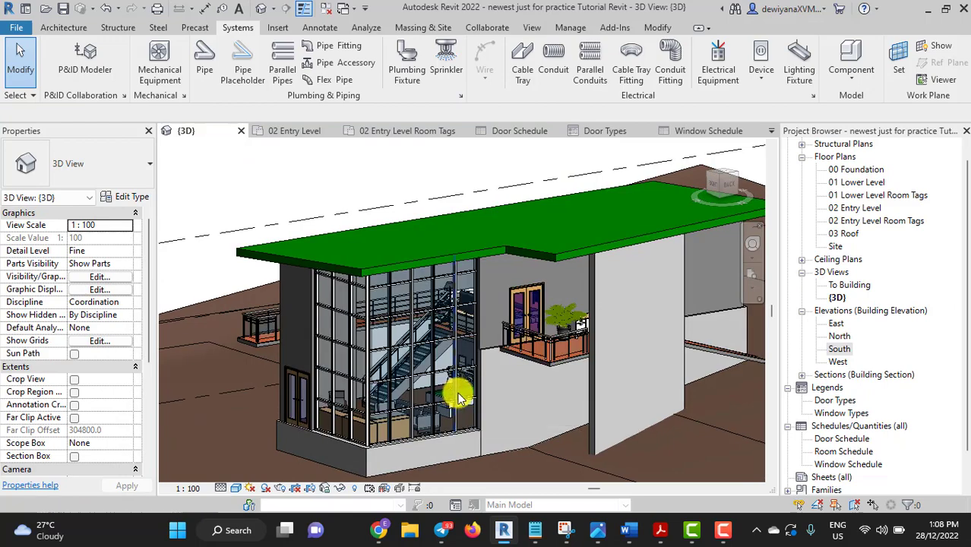
{"action": "mouse_move", "coordinate": [455, 393]}
{"action": "middle_mouse_down", "text": "shift"}
{"action": "mouse_move", "coordinate": [462, 419]}
{"action": "mouse_move", "coordinate": [474, 416]}
{"action": "middle_mouse_up", "text": "shift"}
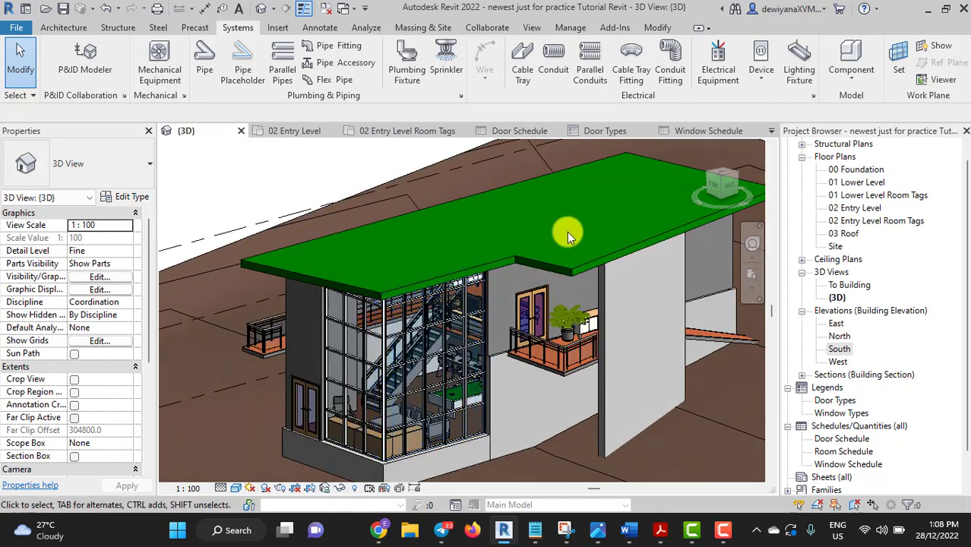
{"action": "left_click", "coordinate": [571, 274]}
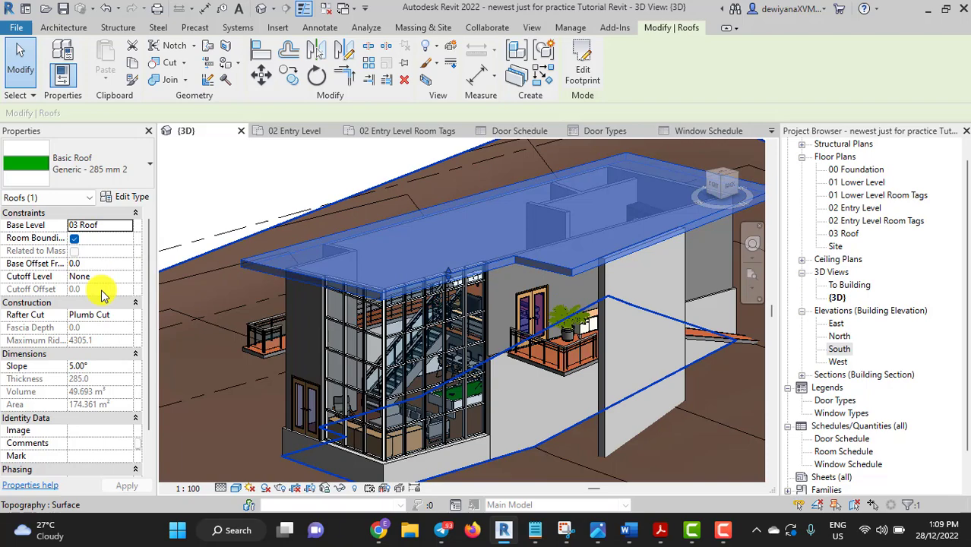
Set the roof type's coarse scale fill colour to red and apply it.
{"action": "left_click", "coordinate": [133, 198]}
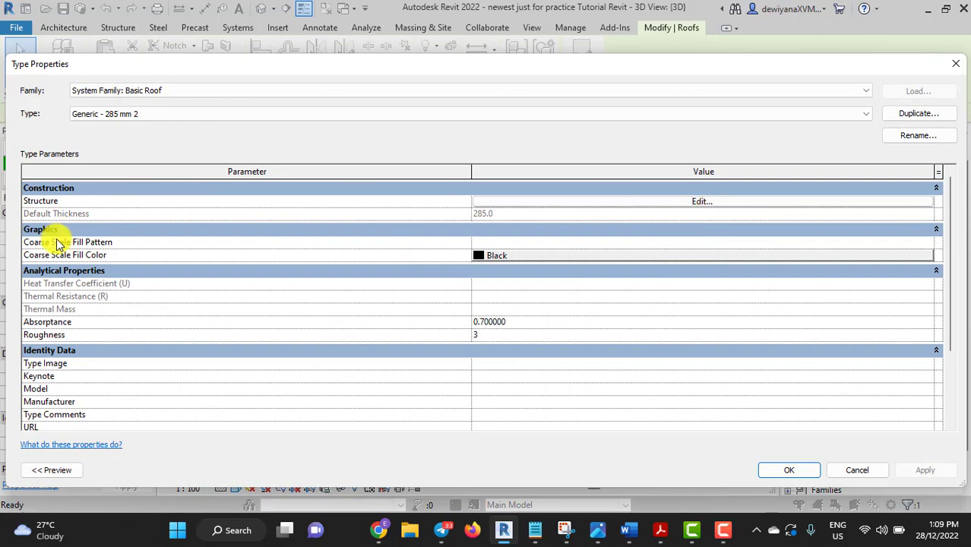
{"action": "left_click", "coordinate": [533, 258]}
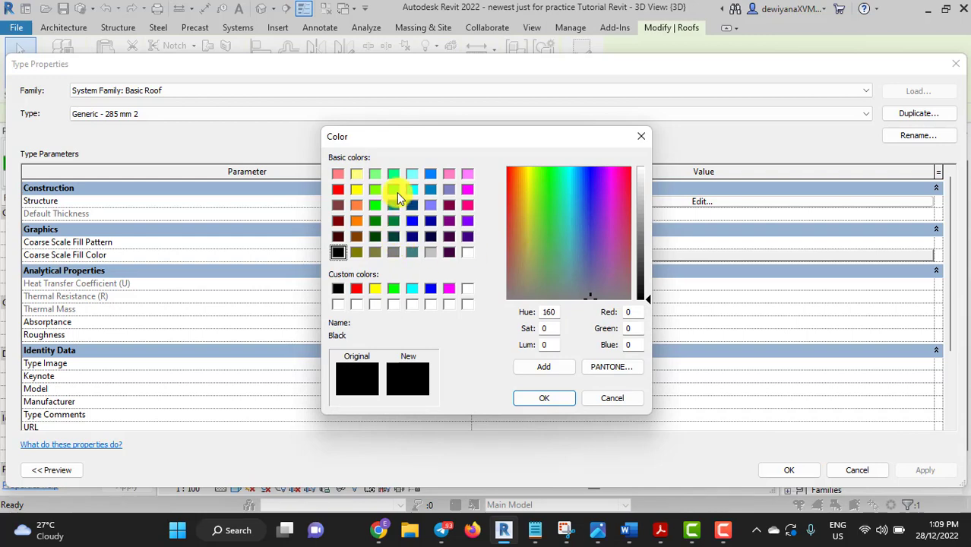
{"action": "left_click", "coordinate": [339, 190]}
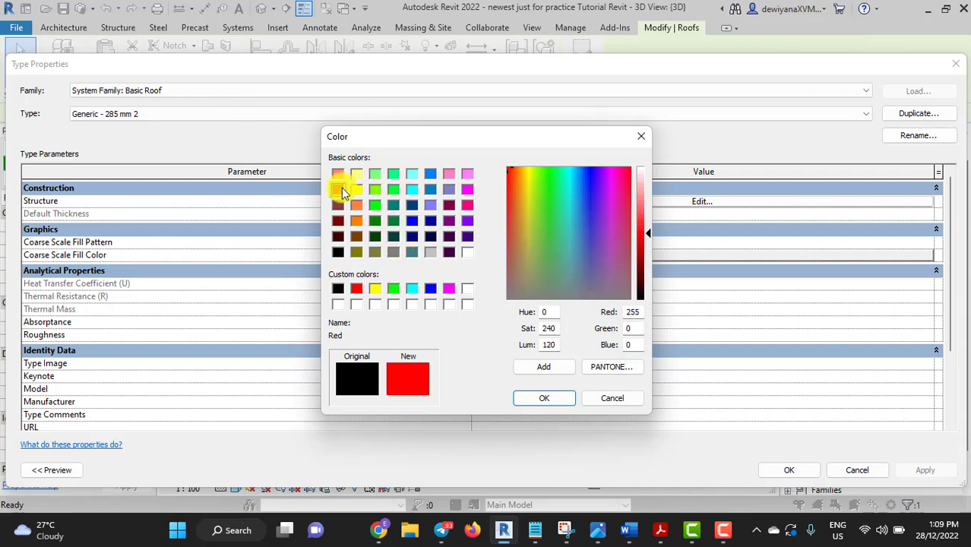
{"action": "left_click", "coordinate": [540, 398]}
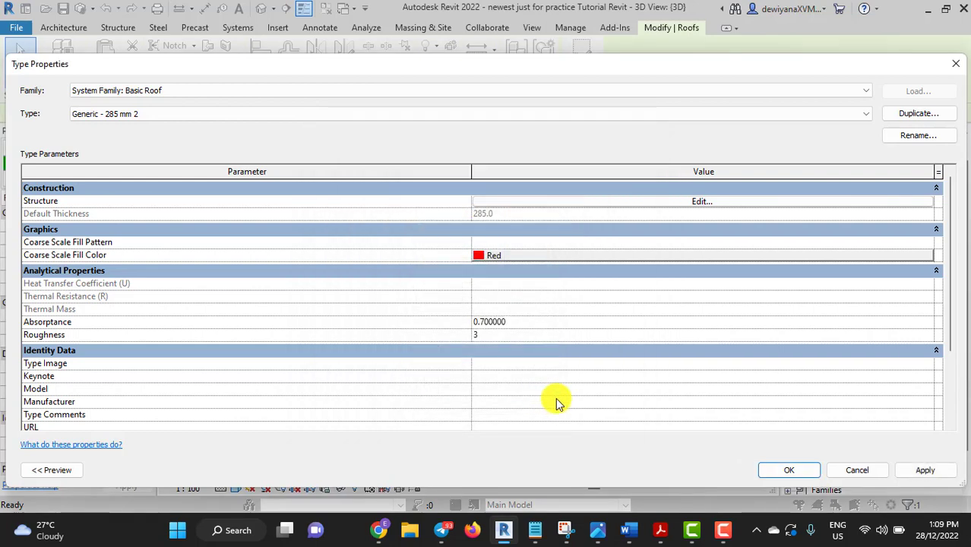
{"action": "left_click", "coordinate": [927, 471]}
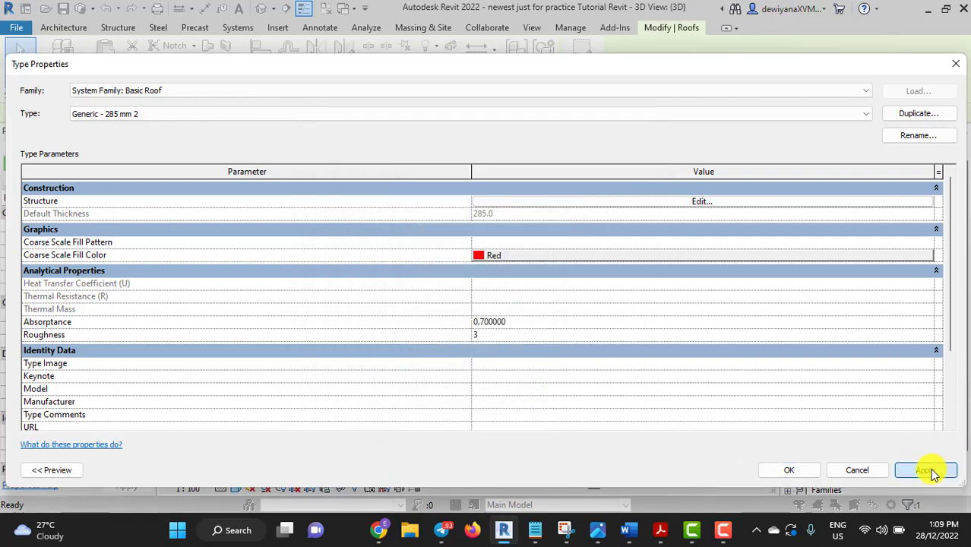
From the structure layer's material, create the blank material Default New Material(9).
{"action": "left_click", "coordinate": [704, 203]}
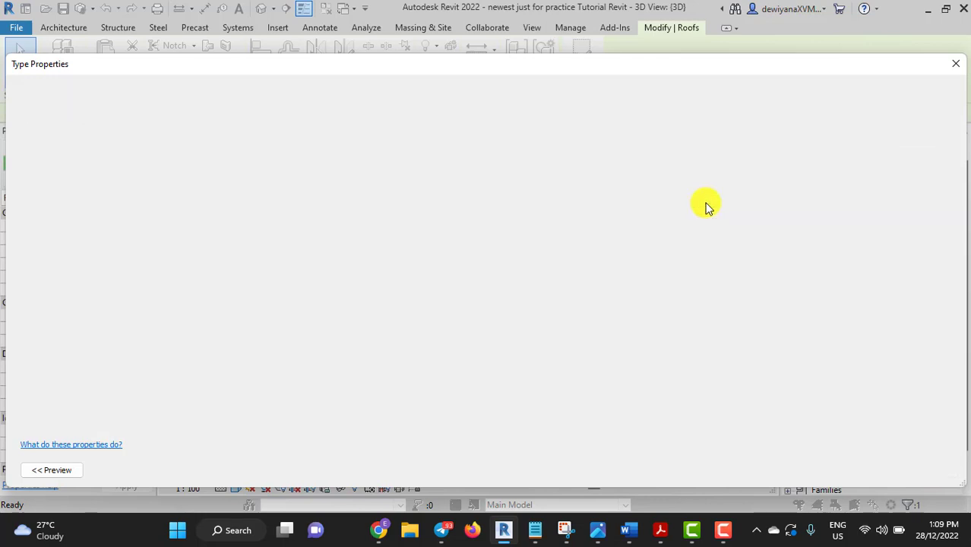
{"action": "left_click", "coordinate": [346, 201]}
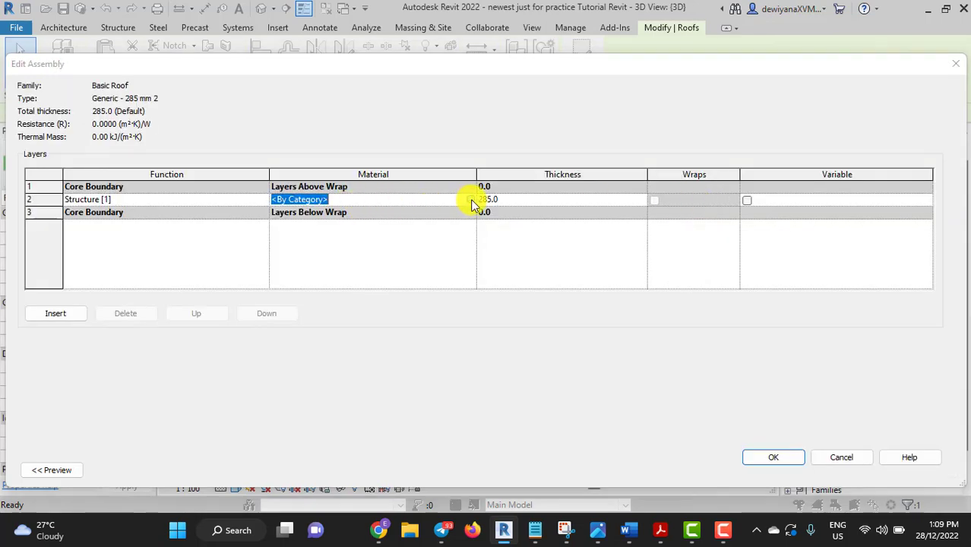
{"action": "left_click", "coordinate": [470, 199]}
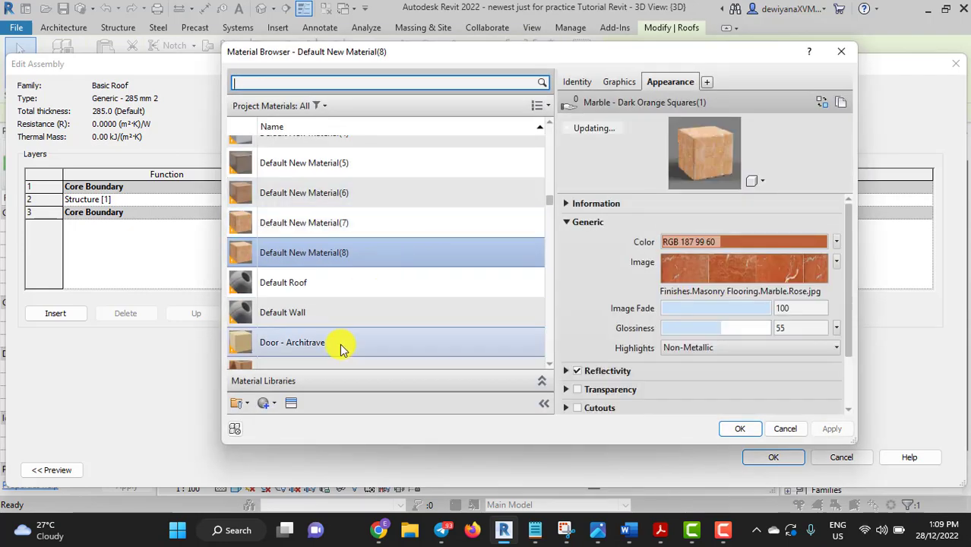
{"action": "scroll", "coordinate": [341, 347], "scroll_direction": "down", "scroll_amount": 1}
{"action": "left_click", "coordinate": [266, 405]}
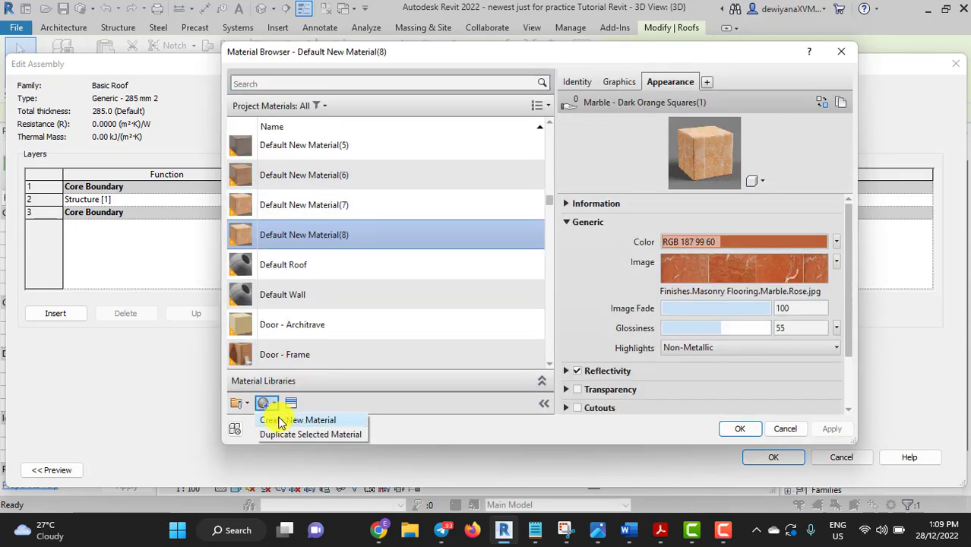
{"action": "left_click", "coordinate": [278, 420]}
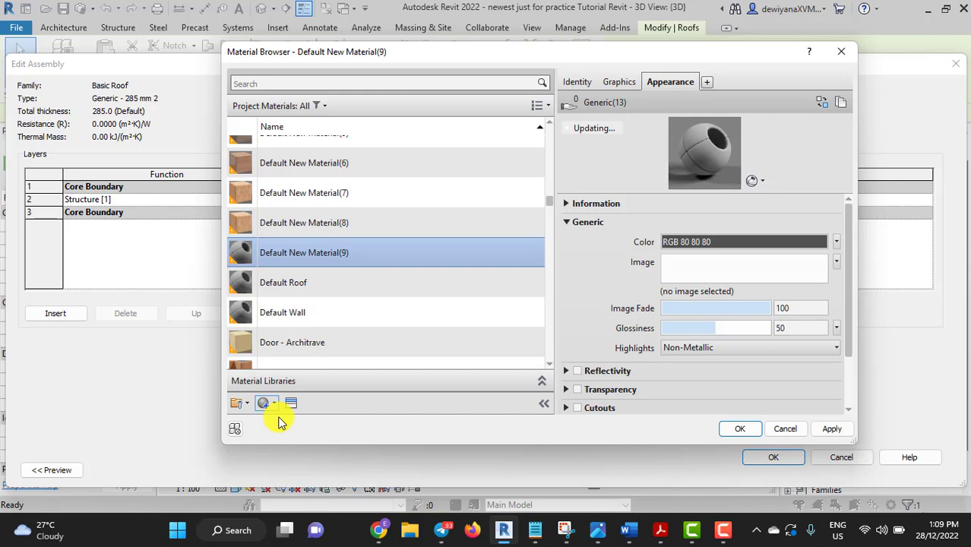
Search assets for 'paint' and apply Paint - Enamel Glossy (Red) from Autodesk Physical Assets > Paint.
{"action": "left_click", "coordinate": [291, 405]}
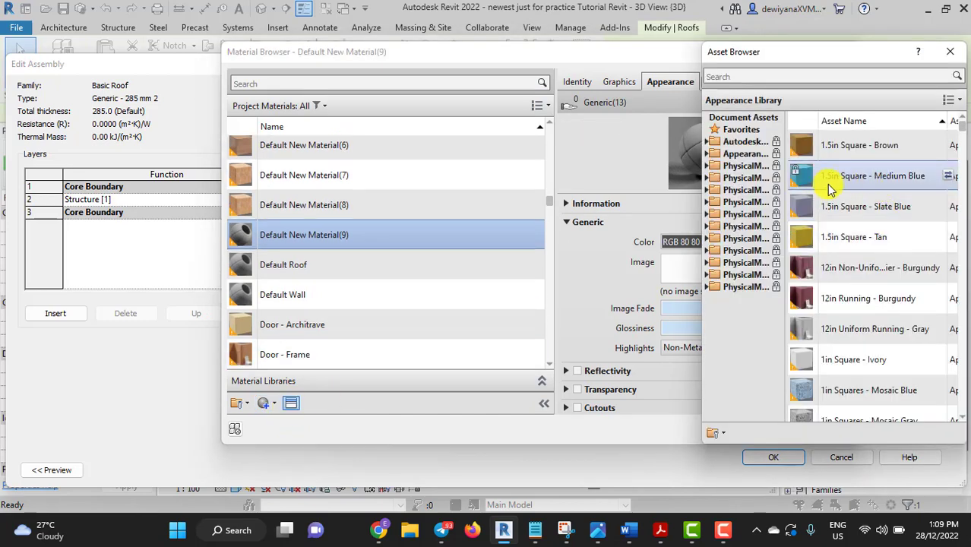
{"action": "left_click", "coordinate": [770, 76]}
{"action": "type", "text": "paint"}
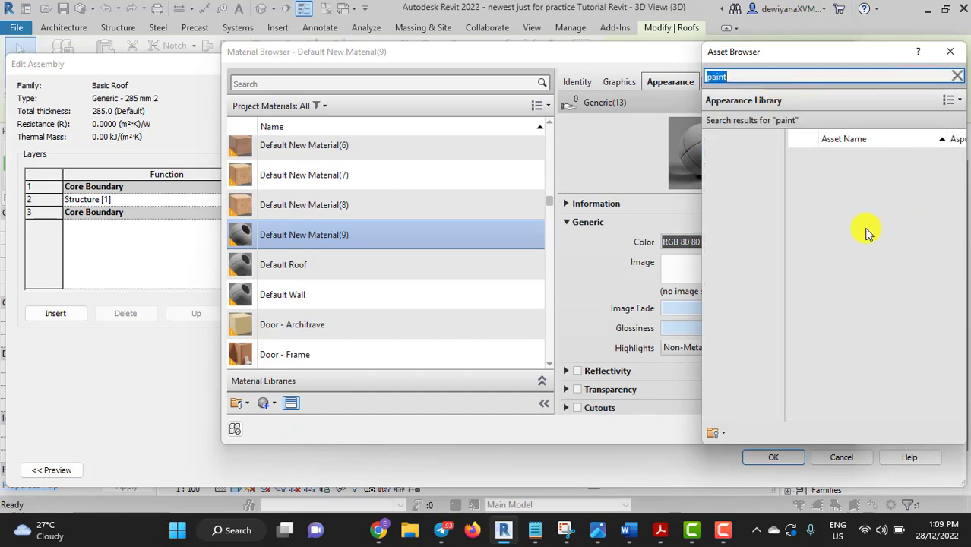
{"action": "scroll", "coordinate": [869, 247], "scroll_direction": "down", "scroll_amount": 3}
{"action": "scroll", "coordinate": [873, 262], "scroll_direction": "down", "scroll_amount": 4}
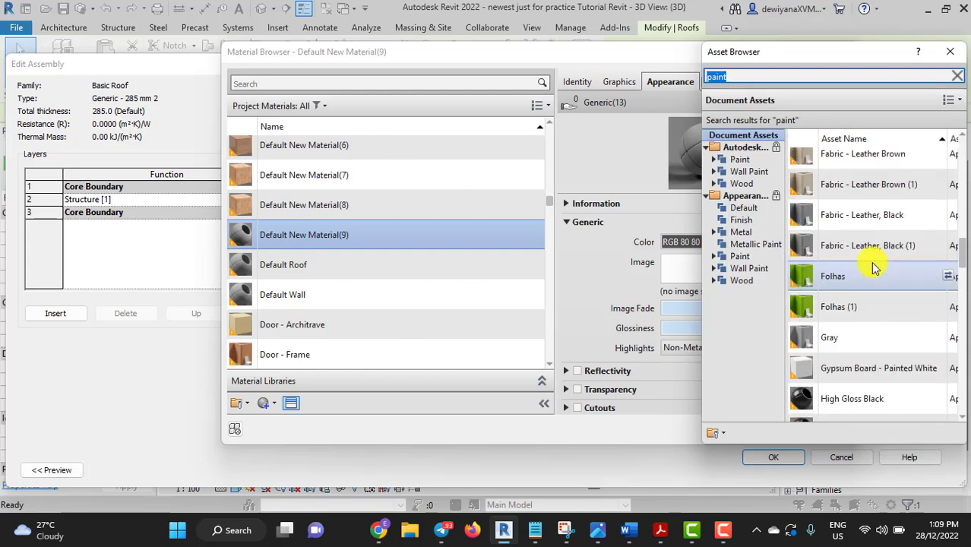
{"action": "scroll", "coordinate": [873, 268], "scroll_direction": "down", "scroll_amount": 5}
{"action": "scroll", "coordinate": [872, 268], "scroll_direction": "down", "scroll_amount": 5}
{"action": "scroll", "coordinate": [874, 269], "scroll_direction": "down", "scroll_amount": 1}
{"action": "scroll", "coordinate": [874, 274], "scroll_direction": "up", "scroll_amount": 5}
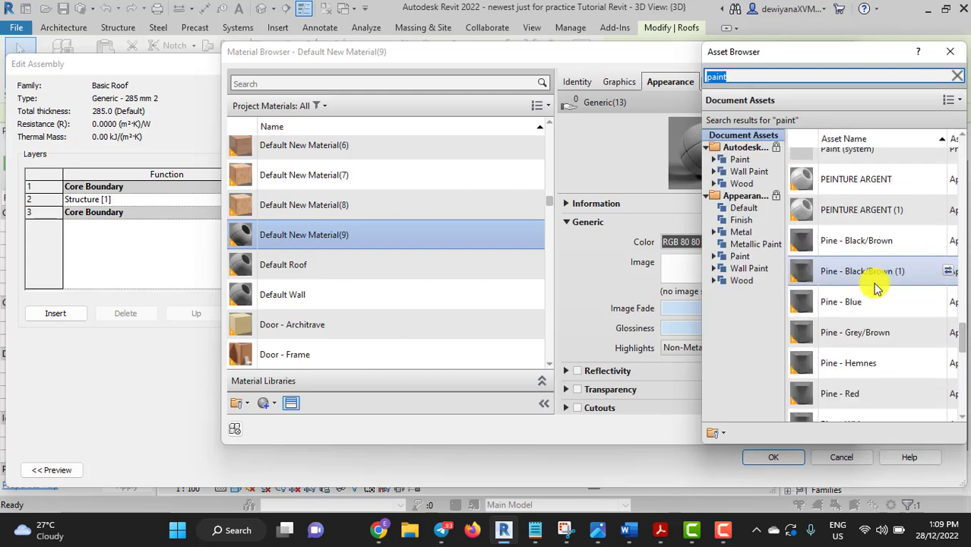
{"action": "scroll", "coordinate": [875, 287], "scroll_direction": "up", "scroll_amount": 5}
{"action": "scroll", "coordinate": [878, 281], "scroll_direction": "up", "scroll_amount": 1}
{"action": "scroll", "coordinate": [878, 277], "scroll_direction": "up", "scroll_amount": 5}
{"action": "scroll", "coordinate": [880, 281], "scroll_direction": "up", "scroll_amount": 1}
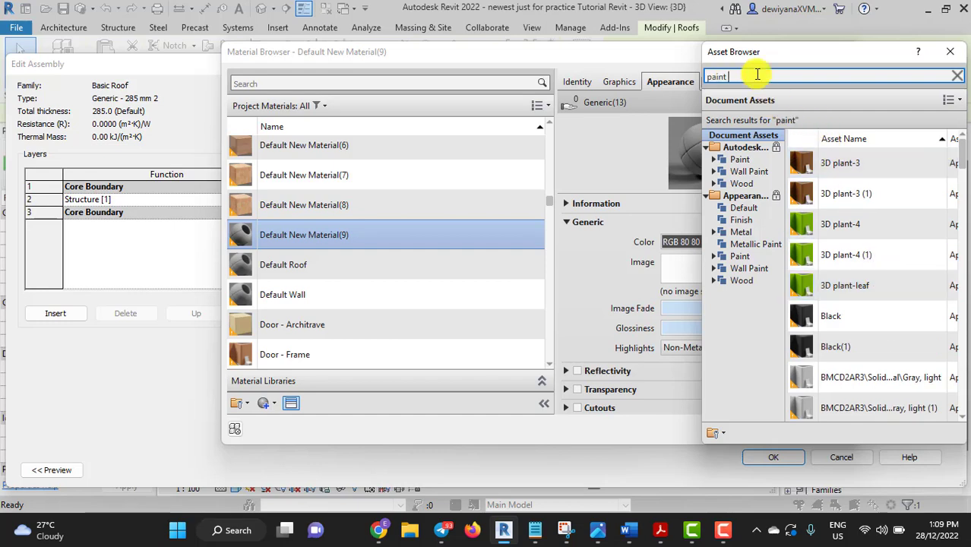
{"action": "left_click", "coordinate": [748, 172]}
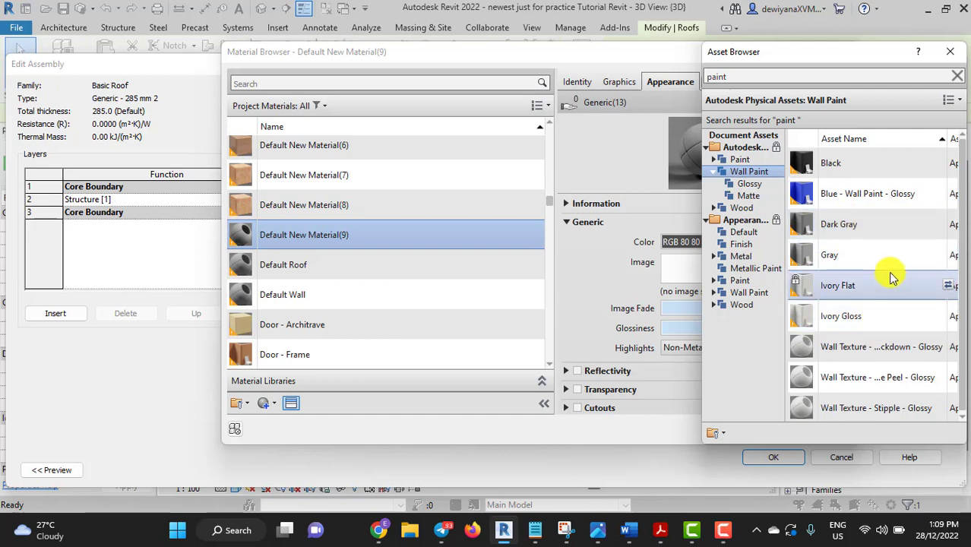
{"action": "left_click", "coordinate": [742, 158]}
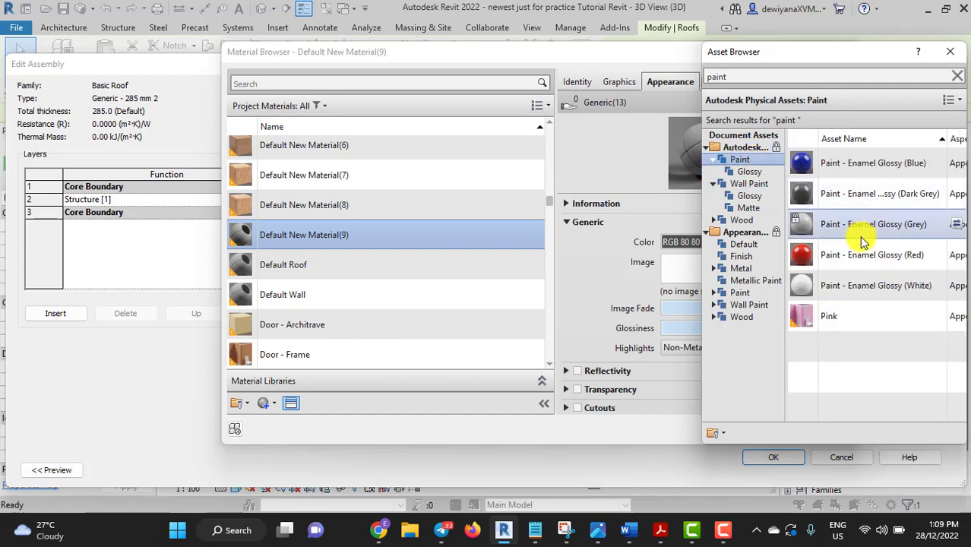
{"action": "mouse_move", "coordinate": [873, 255]}
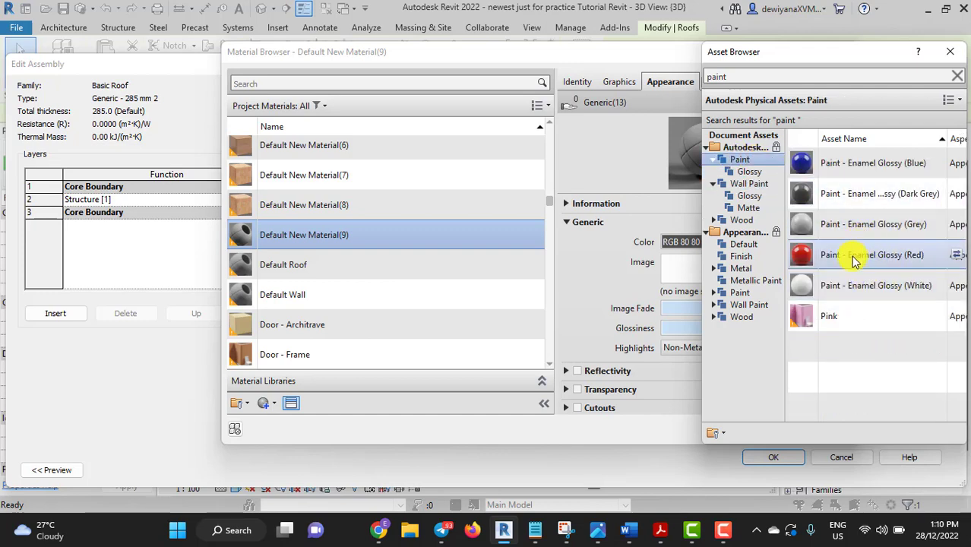
{"action": "left_click", "coordinate": [956, 254]}
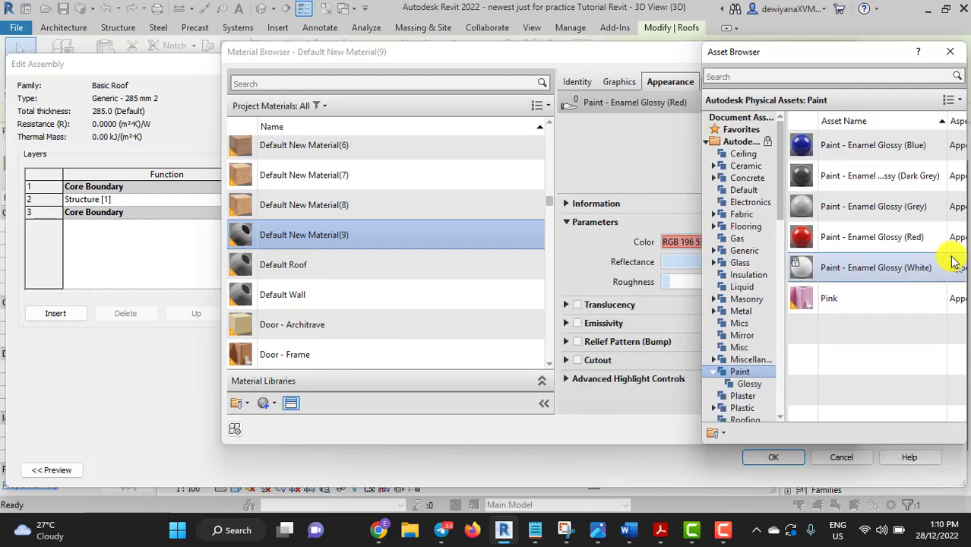
Enable Use Render Appearance so the material's shading matches the red paint.
{"action": "left_click", "coordinate": [620, 82]}
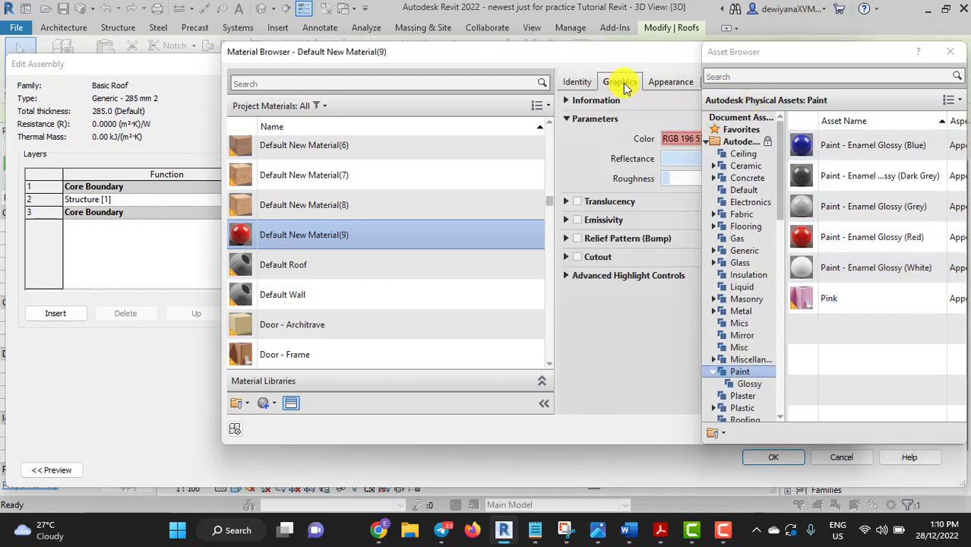
{"action": "left_click", "coordinate": [623, 83]}
{"action": "left_click", "coordinate": [665, 121]}
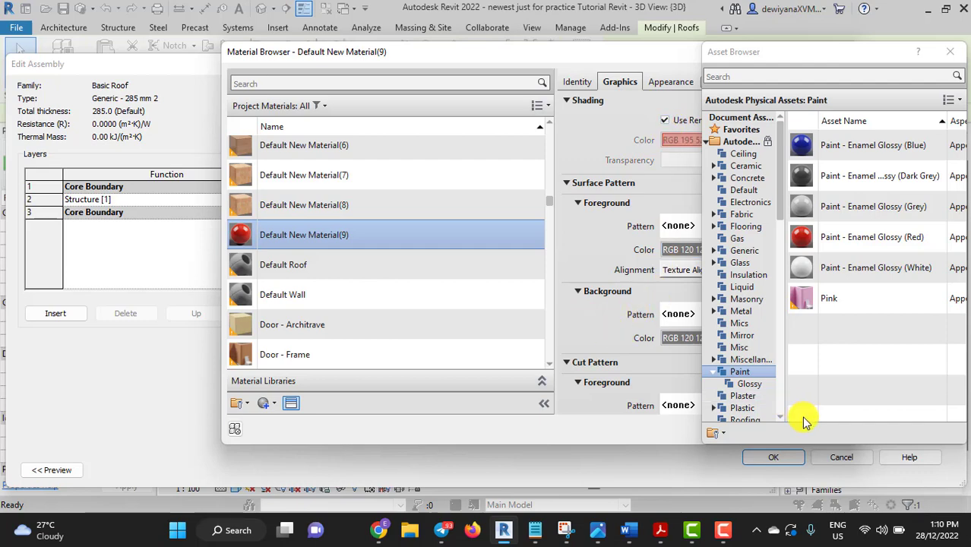
{"action": "left_click", "coordinate": [950, 52]}
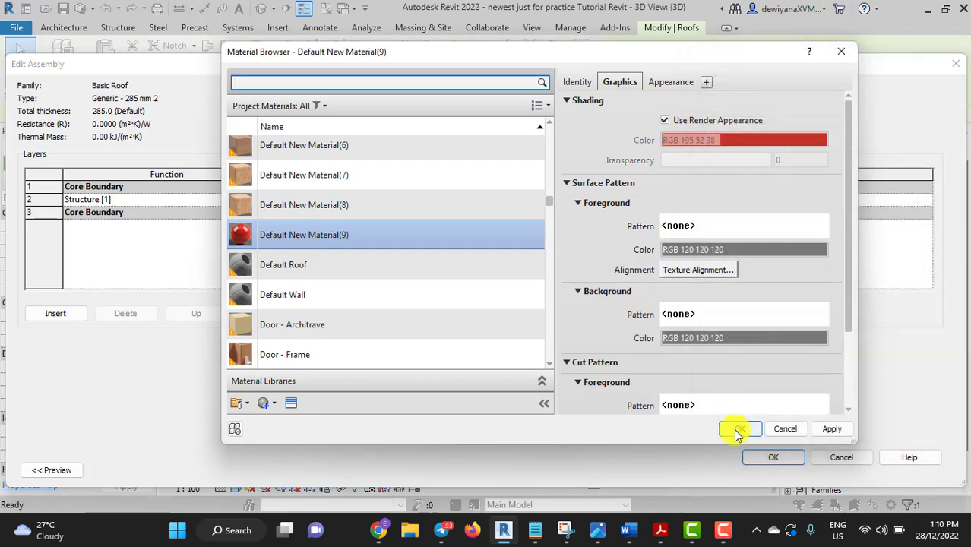
Confirm the material, layer structure and roof type, then deselect to see the red roof.
{"action": "left_click", "coordinate": [828, 429]}
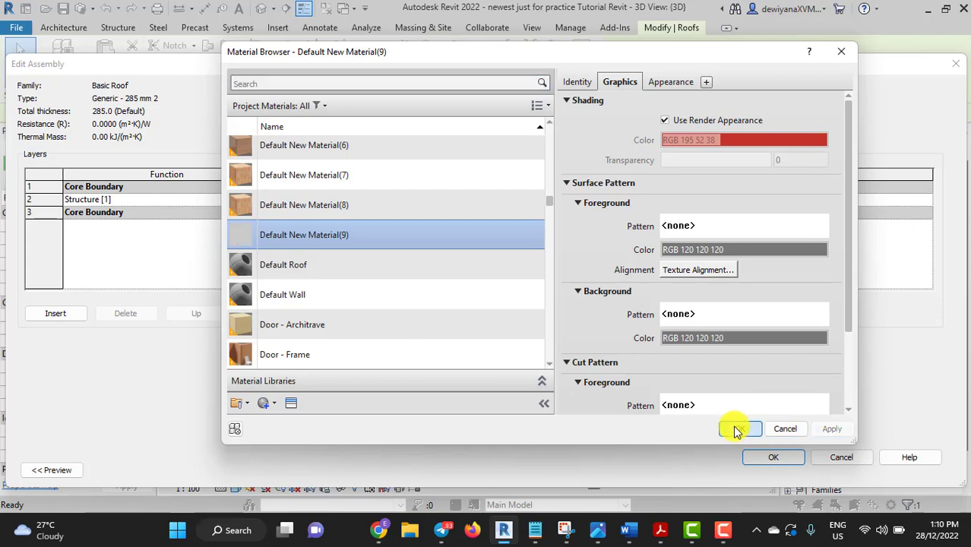
{"action": "left_click", "coordinate": [738, 429]}
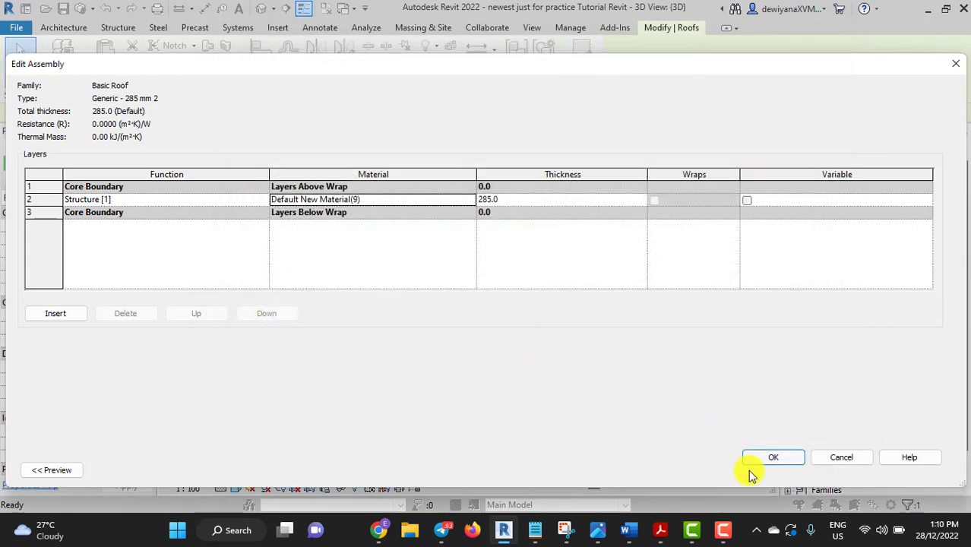
{"action": "left_click", "coordinate": [763, 457]}
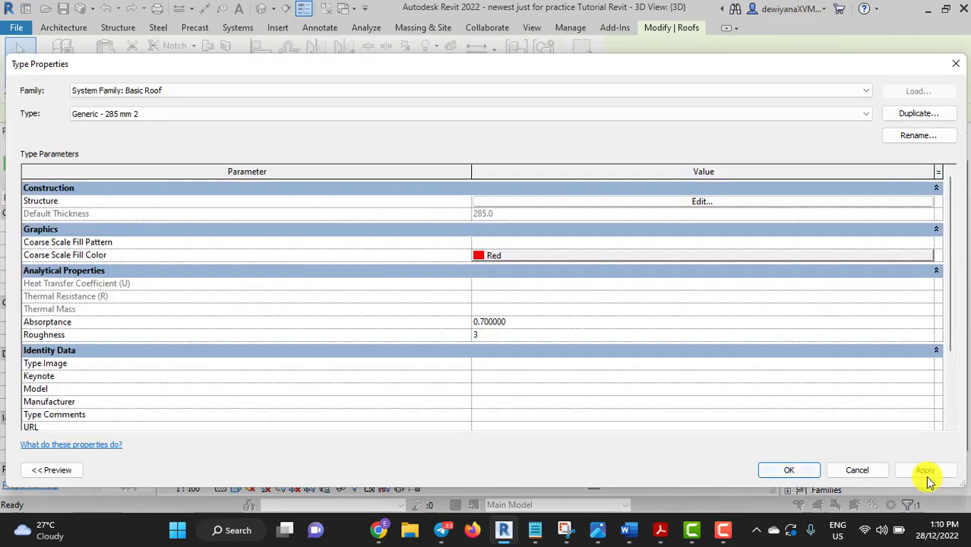
{"action": "left_click", "coordinate": [925, 469]}
{"action": "left_click", "coordinate": [770, 471]}
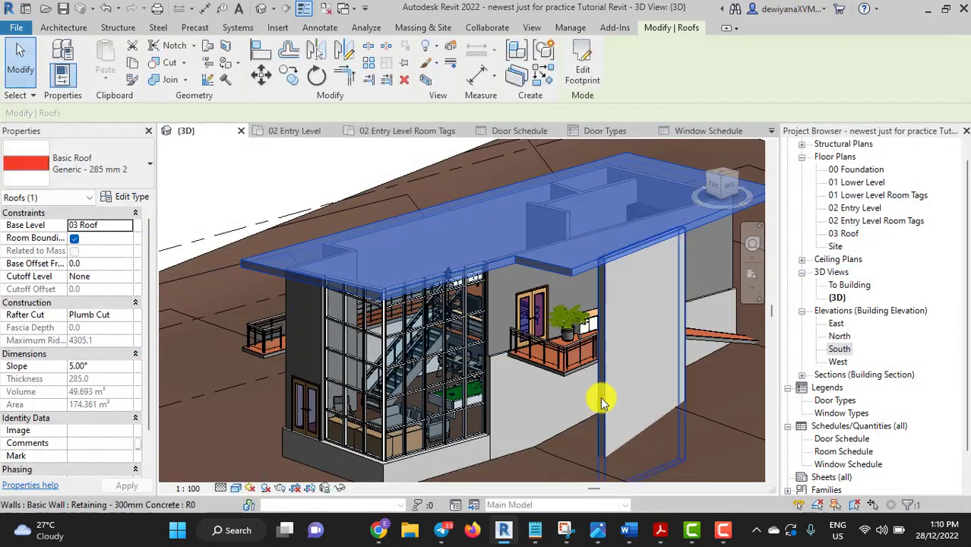
{"action": "left_click", "coordinate": [245, 192]}
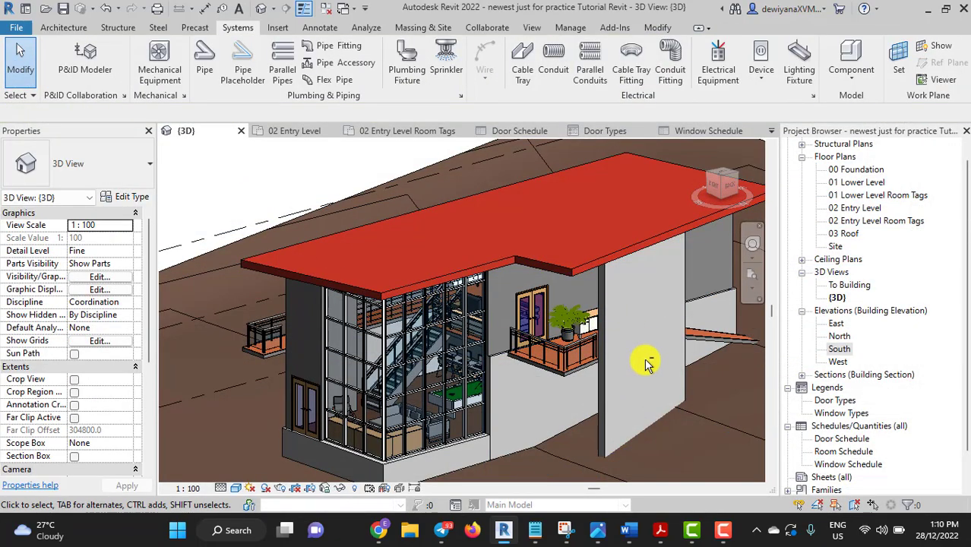
{"action": "mouse_move", "coordinate": [646, 362]}
{"action": "middle_mouse_down", "text": "shift"}
{"action": "mouse_move", "coordinate": [646, 320]}
{"action": "mouse_move", "coordinate": [678, 332]}
{"action": "mouse_move", "coordinate": [560, 368]}
{"action": "mouse_move", "coordinate": [585, 412]}
{"action": "mouse_move", "coordinate": [481, 398]}
{"action": "middle_mouse_up", "text": "shift"}
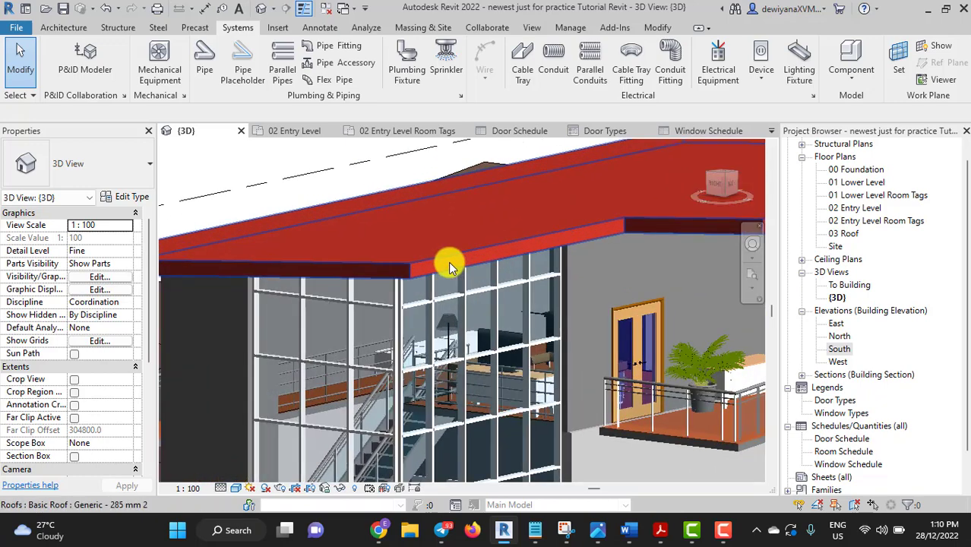
{"action": "mouse_move", "coordinate": [449, 267]}
{"action": "middle_mouse_down", "text": "shift"}
{"action": "mouse_move", "coordinate": [435, 274]}
{"action": "mouse_move", "coordinate": [464, 257]}
{"action": "mouse_move", "coordinate": [412, 260]}
{"action": "mouse_move", "coordinate": [421, 263]}
{"action": "middle_mouse_up", "text": "shift"}
{"action": "mouse_move", "coordinate": [566, 243]}
{"action": "middle_mouse_down", "text": "shift"}
{"action": "mouse_move", "coordinate": [601, 243]}
{"action": "mouse_move", "coordinate": [603, 231]}
{"action": "mouse_move", "coordinate": [587, 239]}
{"action": "middle_mouse_up", "text": "shift"}
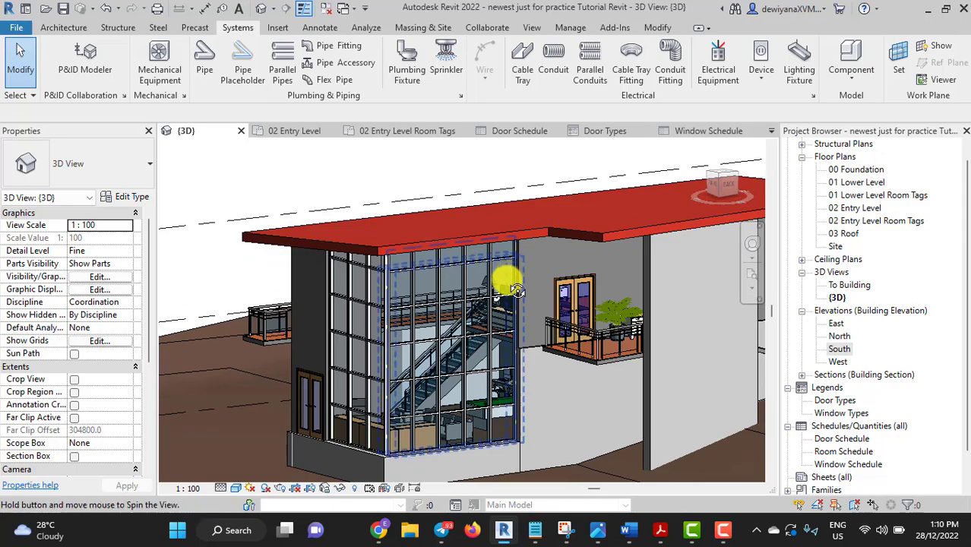
{"action": "mouse_move", "coordinate": [507, 283]}
{"action": "middle_mouse_down", "text": "shift"}
{"action": "mouse_move", "coordinate": [444, 299]}
{"action": "mouse_move", "coordinate": [662, 336]}
{"action": "mouse_move", "coordinate": [493, 335]}
{"action": "mouse_move", "coordinate": [473, 316]}
{"action": "mouse_move", "coordinate": [581, 308]}
{"action": "middle_mouse_up", "text": "shift"}
{"action": "mouse_move", "coordinate": [496, 323]}
{"action": "middle_mouse_down", "text": "shift"}
{"action": "mouse_move", "coordinate": [387, 276]}
{"action": "mouse_move", "coordinate": [228, 276]}
{"action": "middle_mouse_up", "text": "shift"}
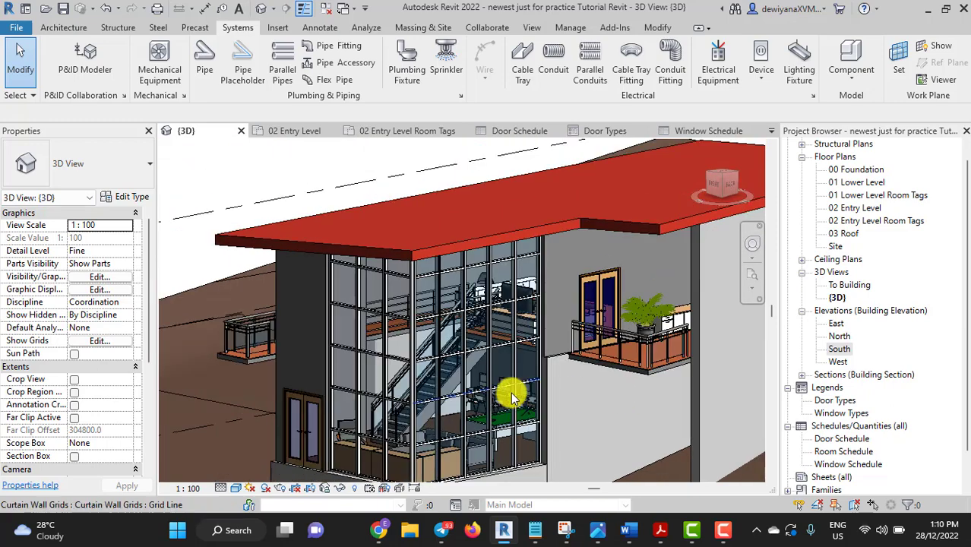
{"action": "middle_click_drag", "start_coordinate": [514, 395], "coordinate": [520, 397], "text": "shift"}
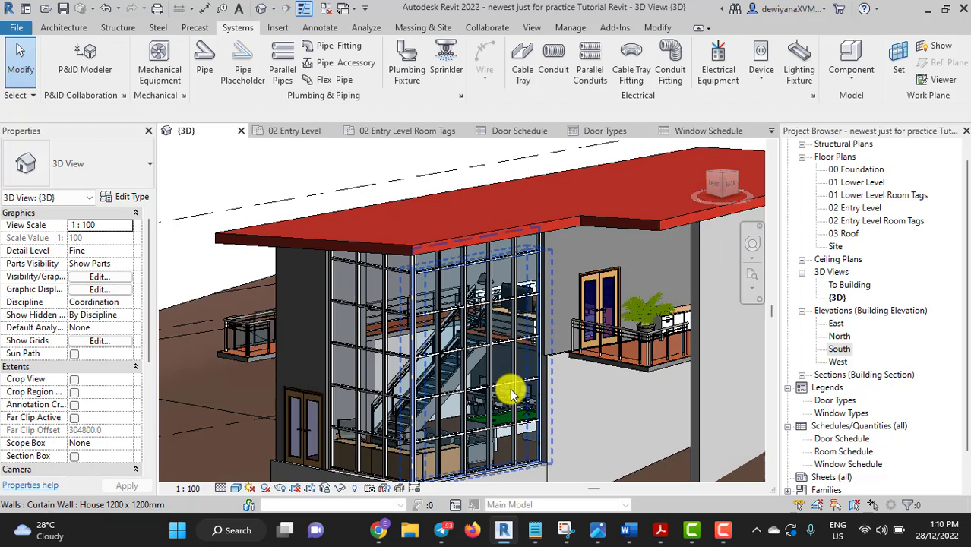
{"action": "left_click", "coordinate": [728, 532]}
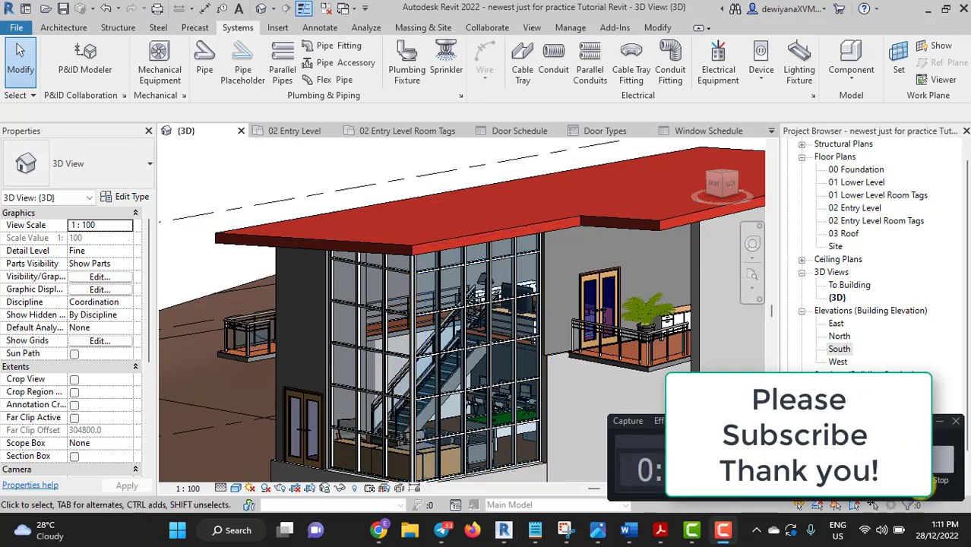